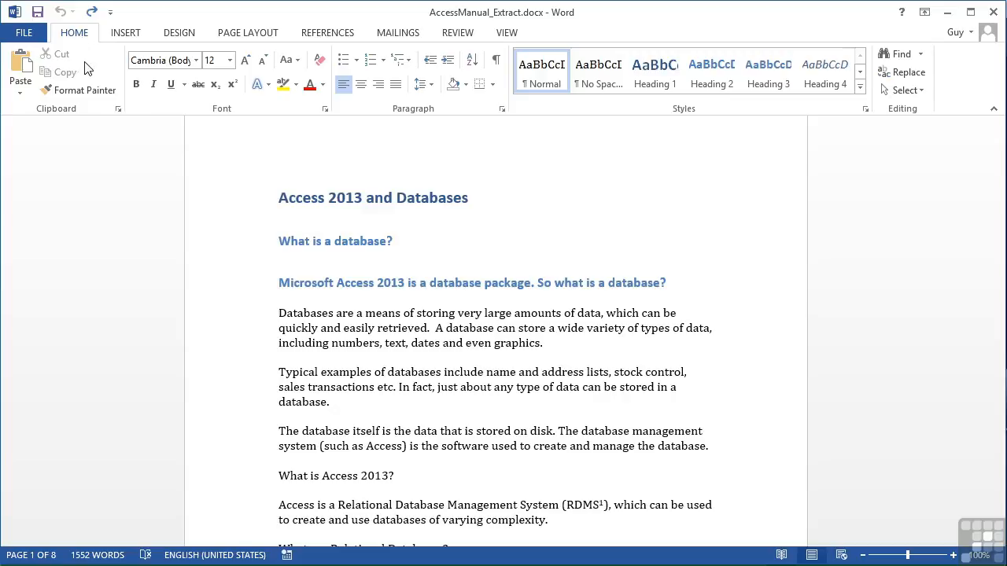
- Select the word 'database' in the first body paragraph and apply bold, italic and underline to it from the floating toolbar
double_click(464, 335)
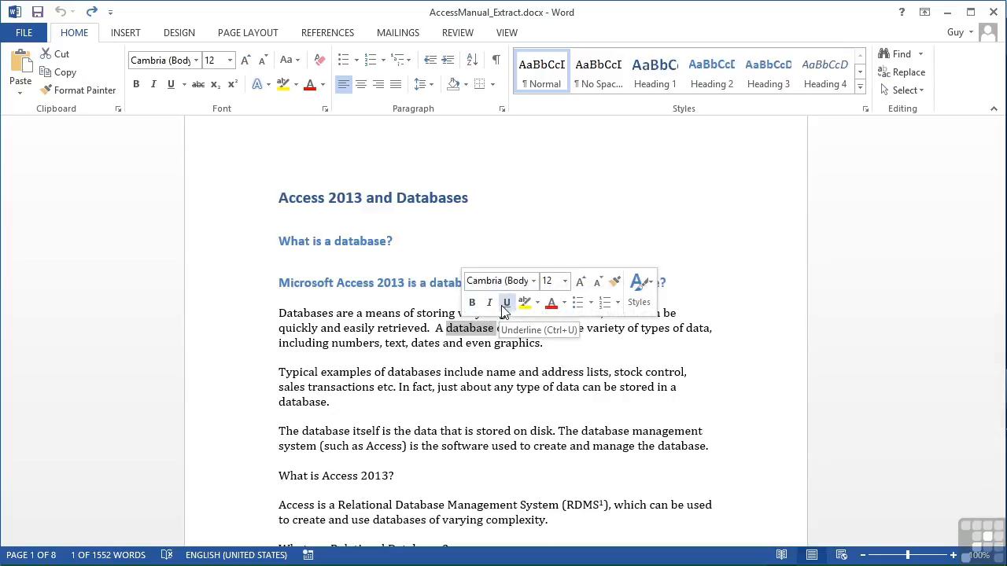
click(472, 304)
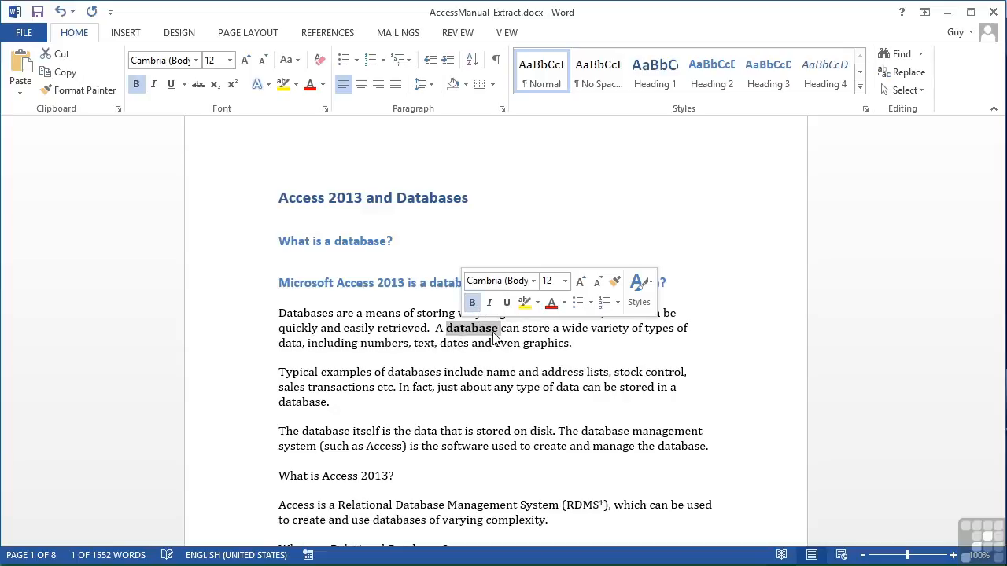
click(472, 304)
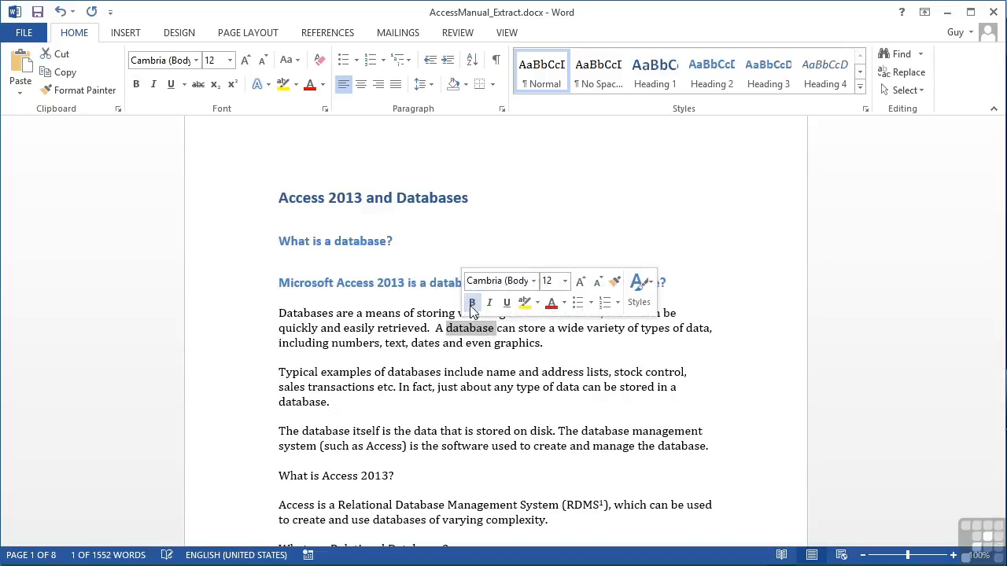
click(489, 304)
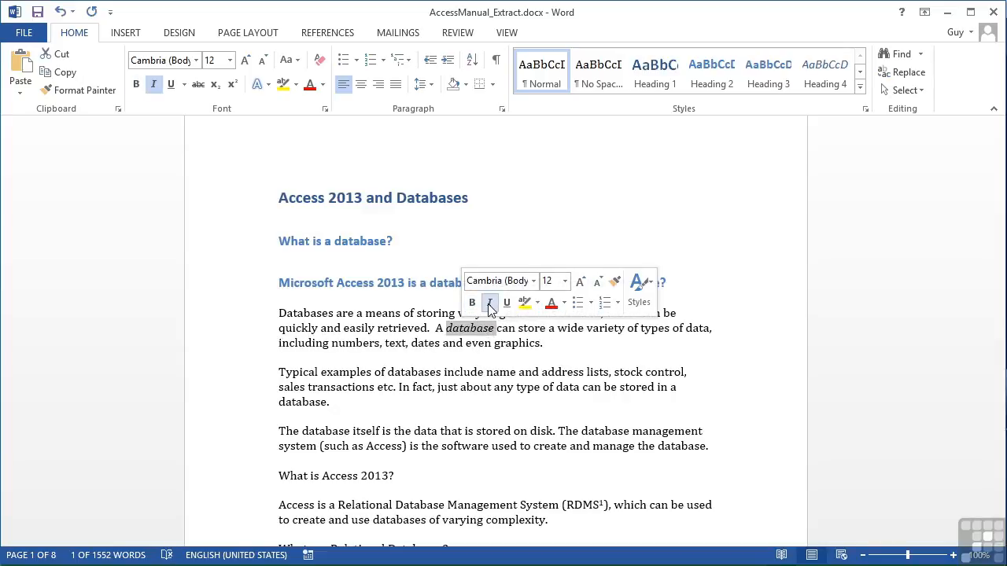
click(490, 303)
click(506, 303)
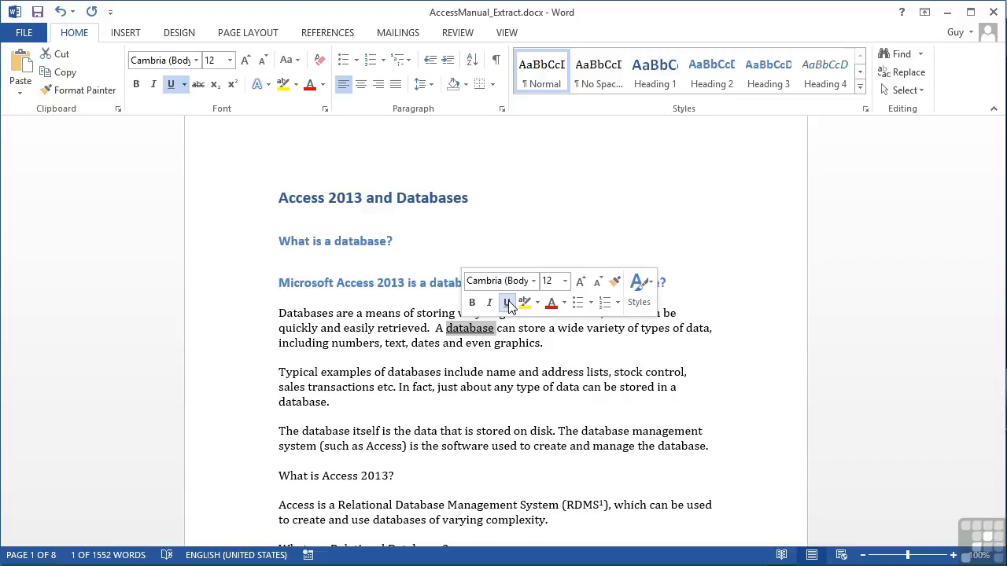
click(489, 304)
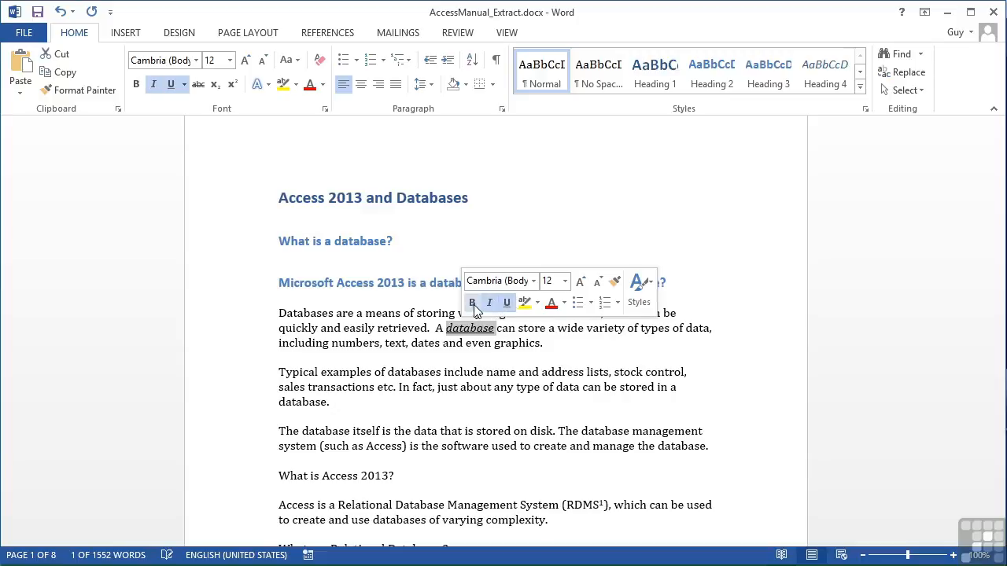
click(472, 304)
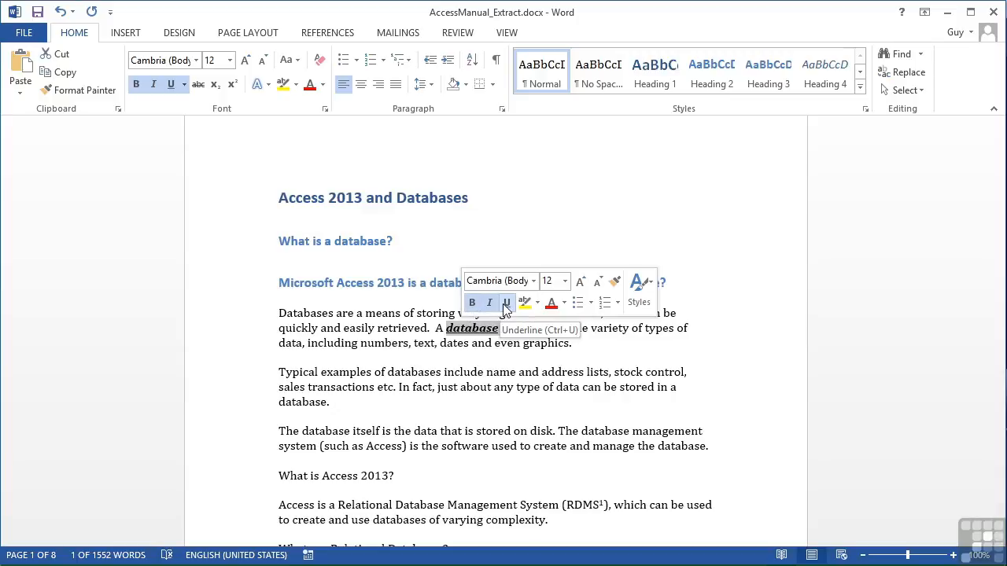
click(505, 305)
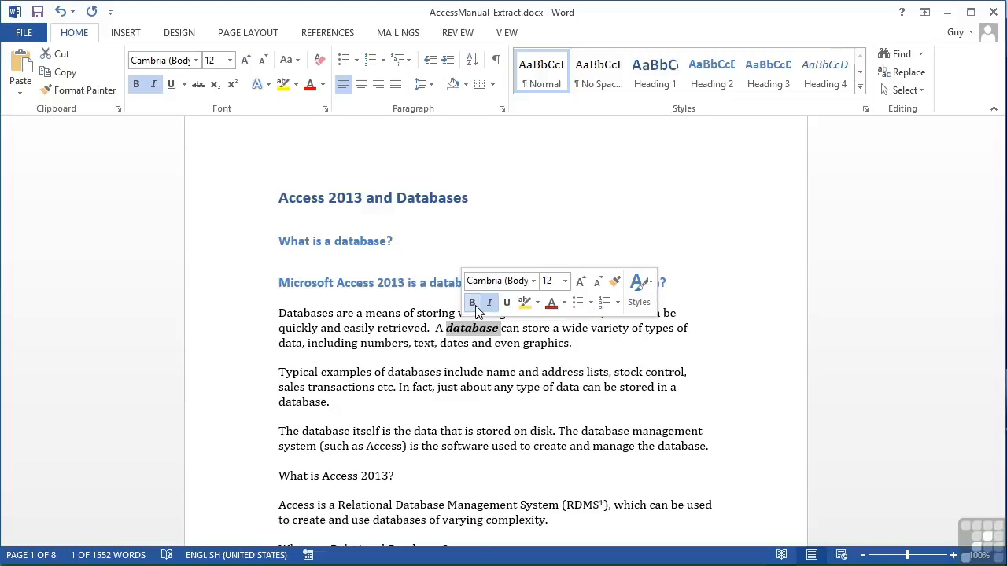
key(ctrl+b)
click(505, 305)
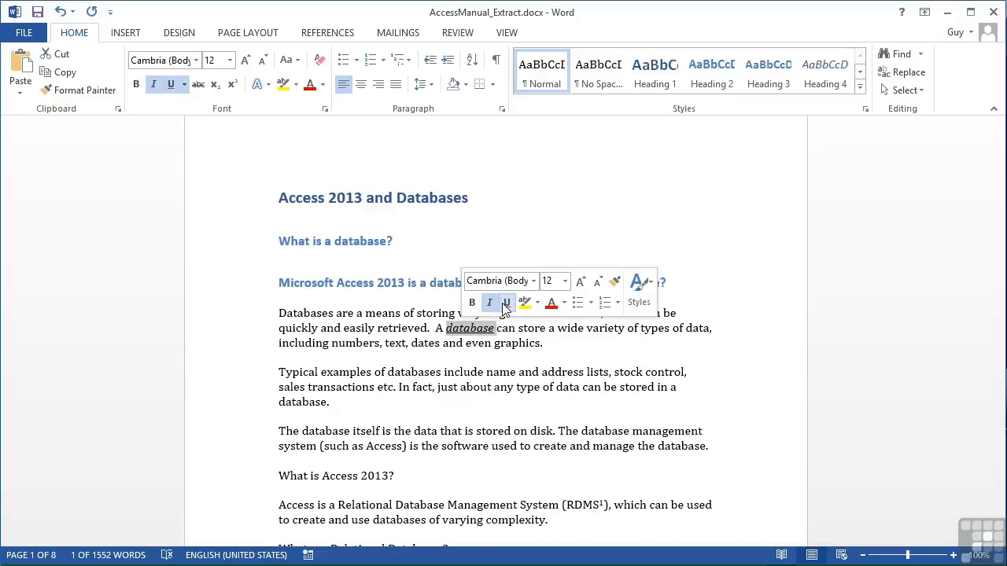
click(473, 305)
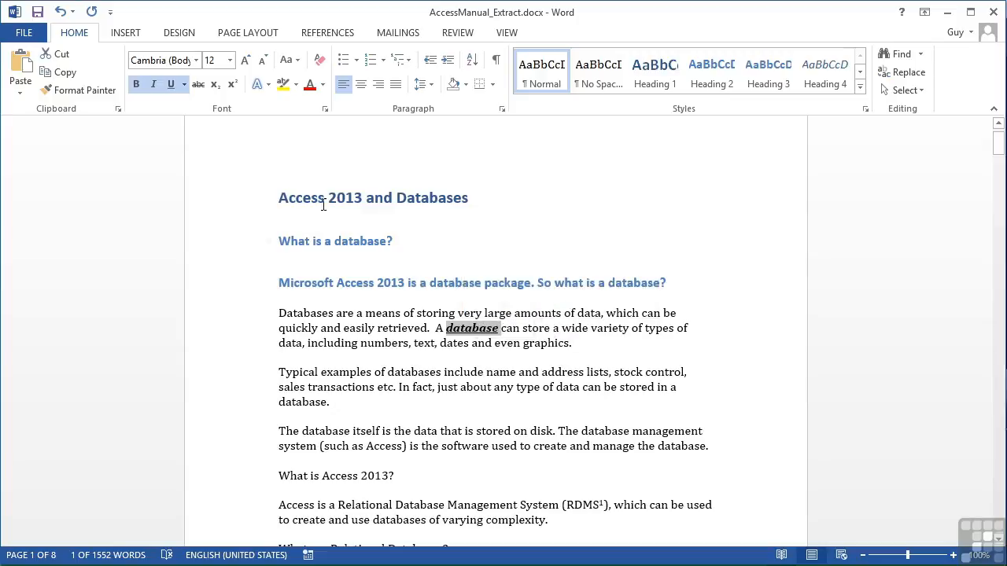
- Remove the bold, italic and underline formatting from the selected word 'database'
click(136, 85)
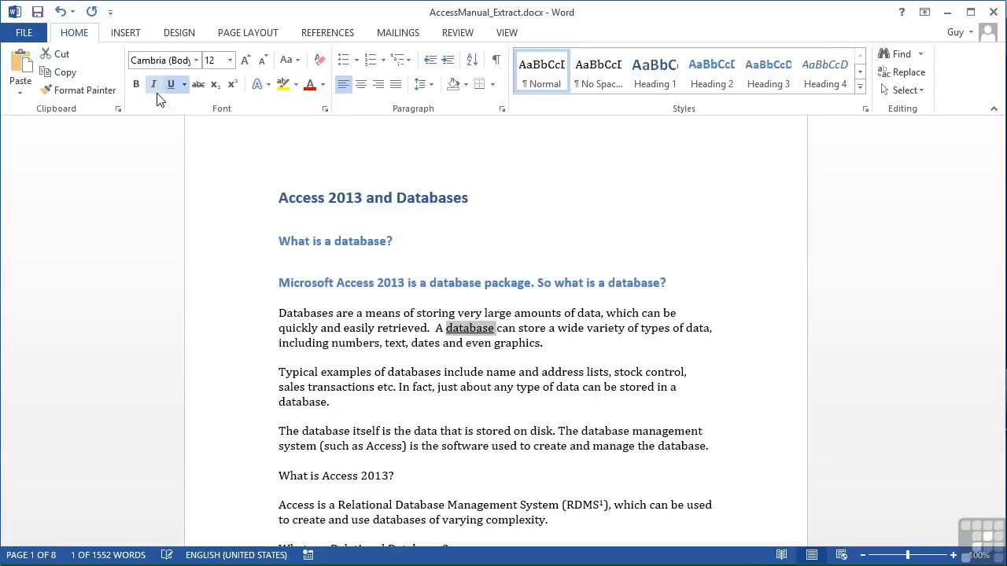
click(170, 86)
click(138, 85)
click(139, 86)
click(168, 87)
click(169, 89)
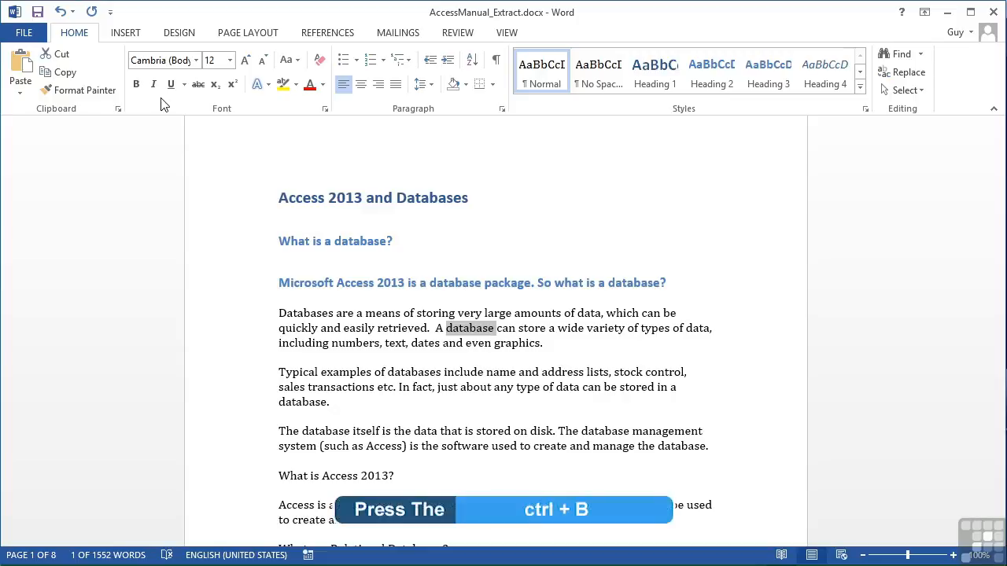
- Apply and then remove bold, italic and underline on the word 'database' in turn
key(ctrl+b)
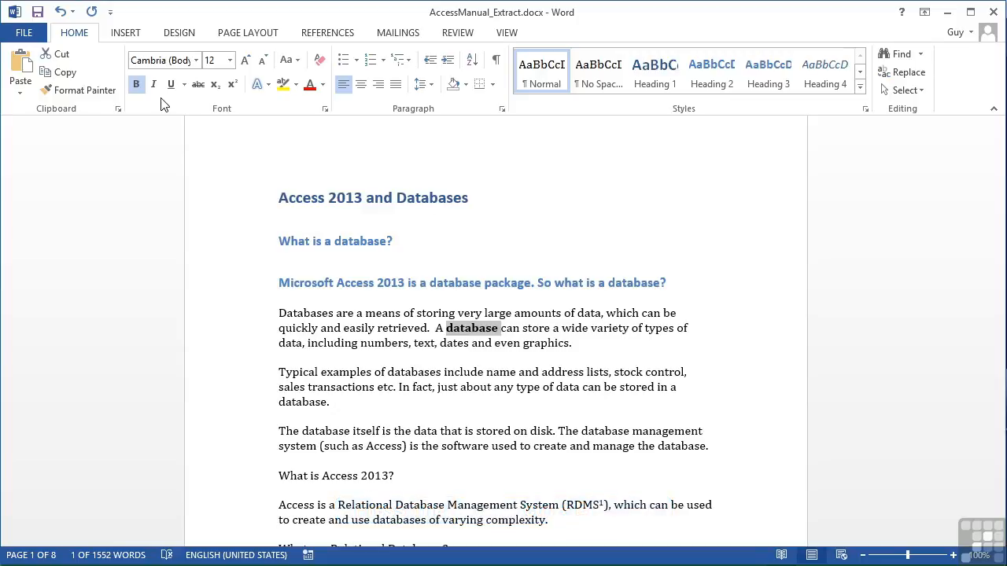
key(ctrl+b)
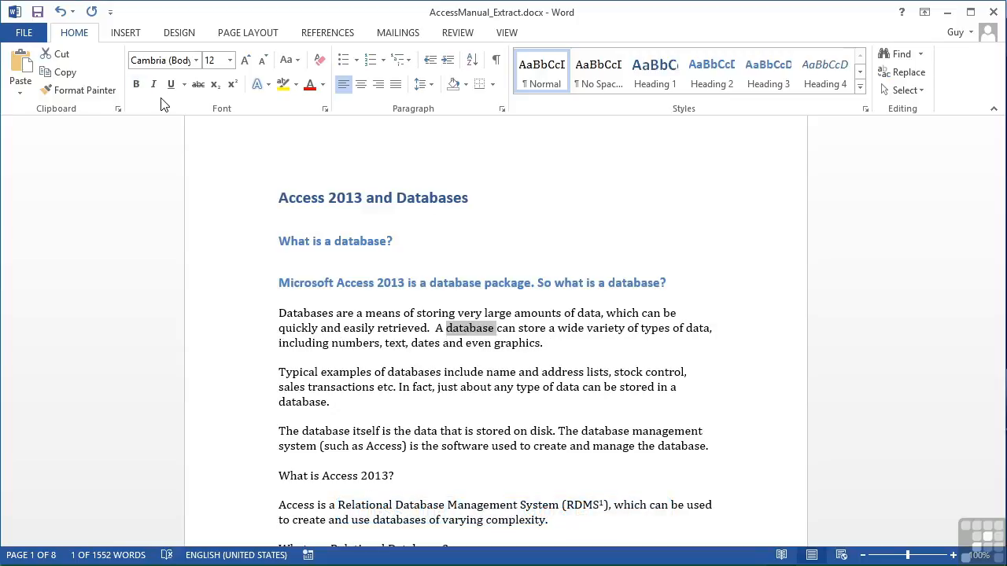
key(ctrl+i)
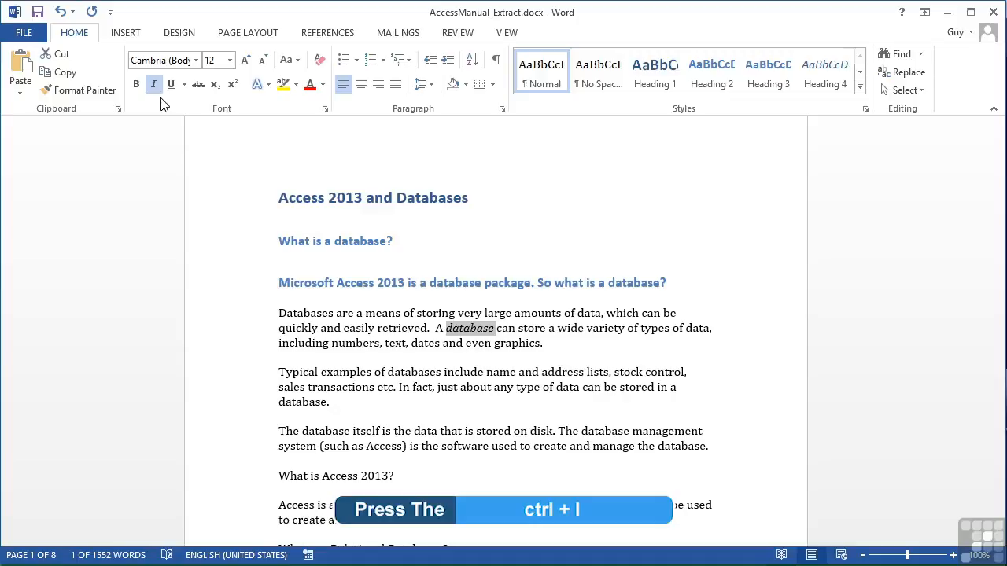
key(ctrl+i)
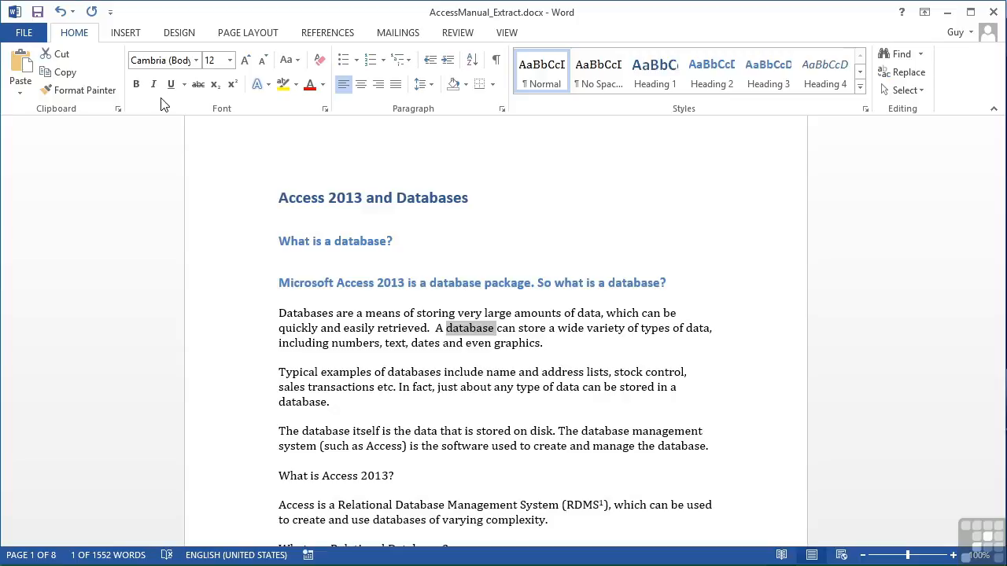
key(ctrl+u)
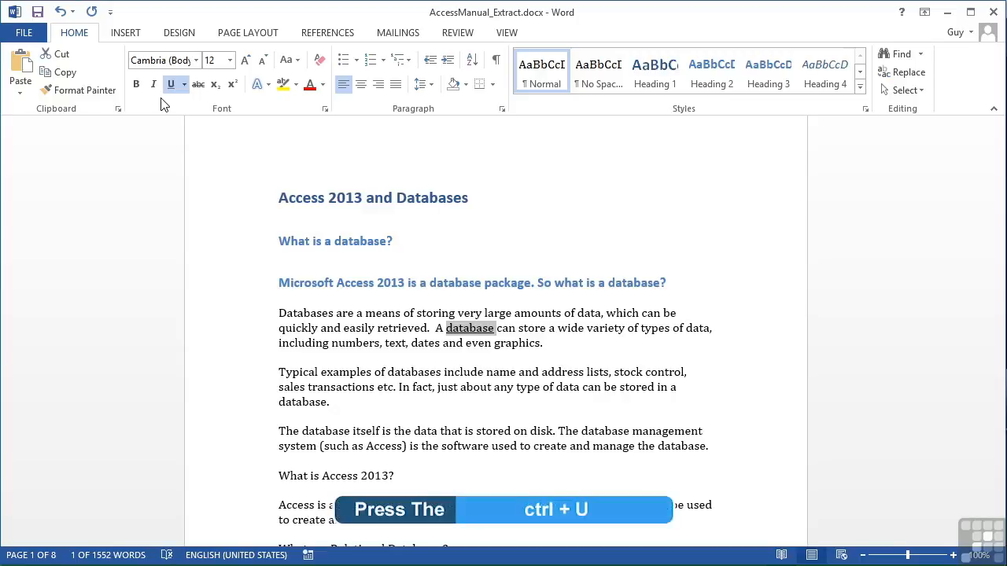
key(ctrl+u)
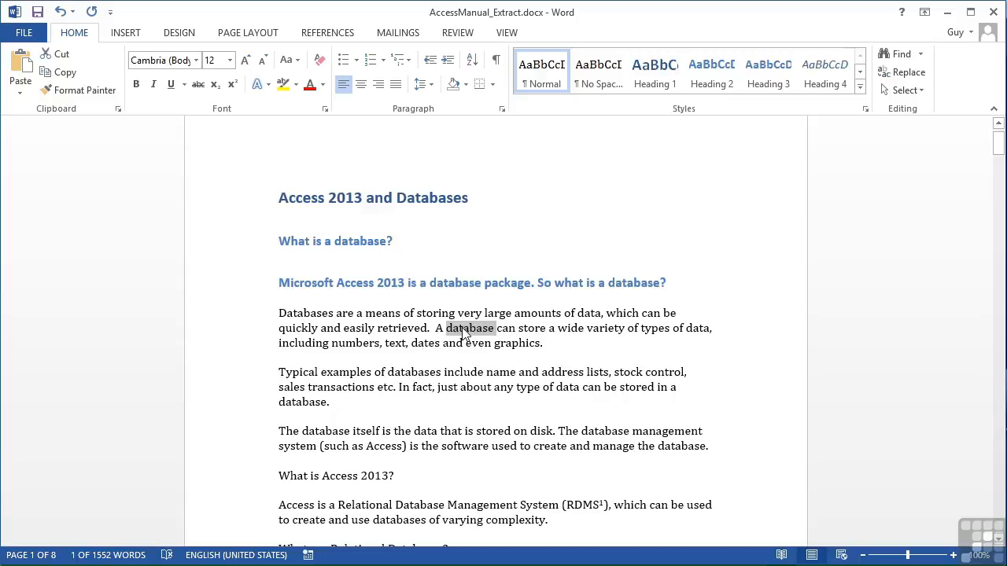
- Give the word 'database' a purple dash-dot-dot underline
mouse_move(466, 333)
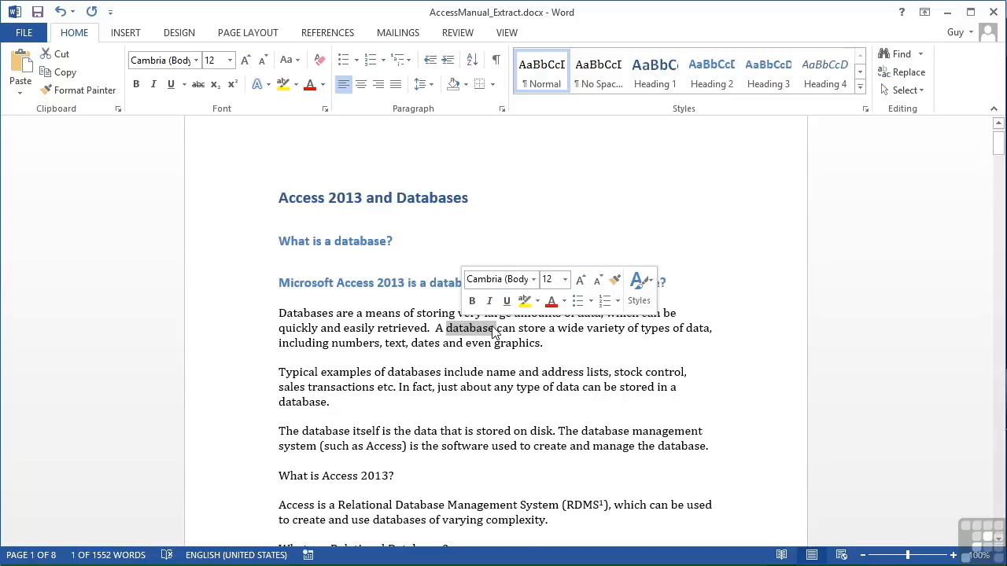
click(184, 87)
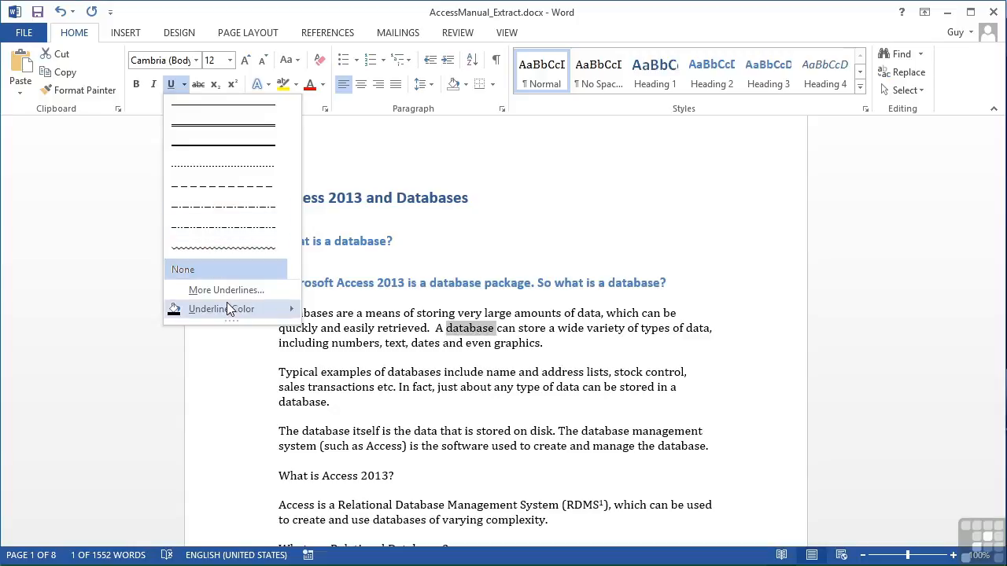
mouse_move(232, 309)
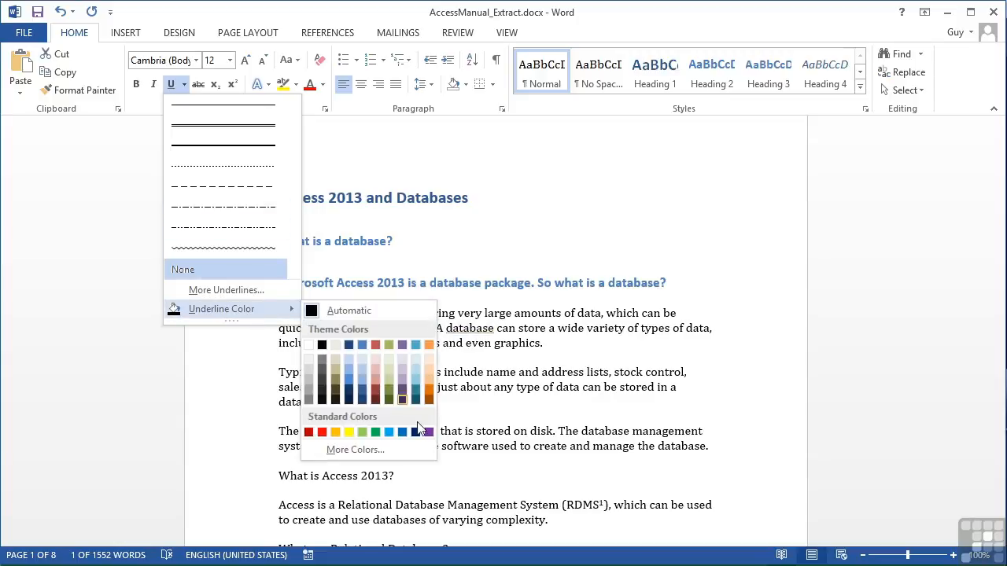
click(429, 432)
click(184, 85)
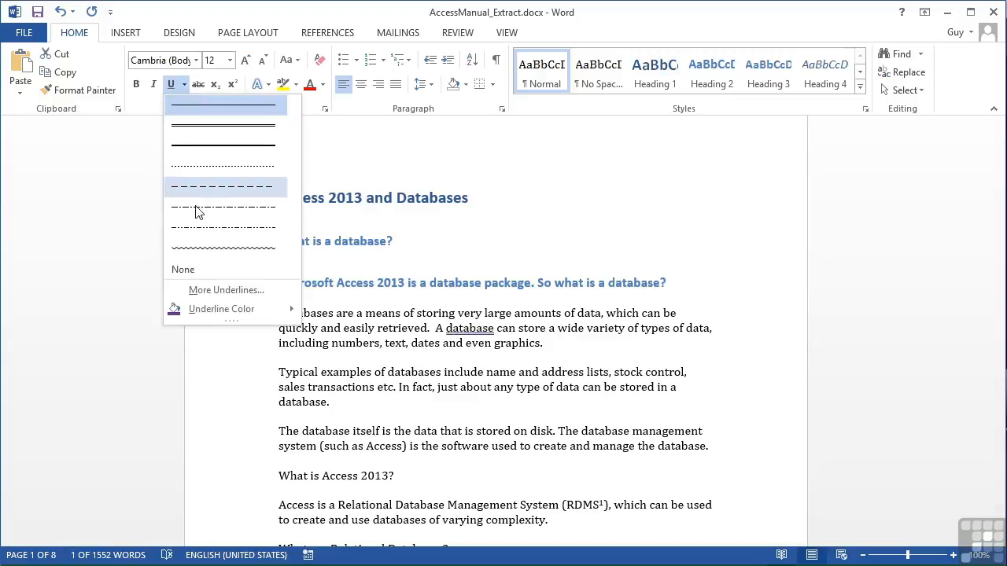
click(195, 226)
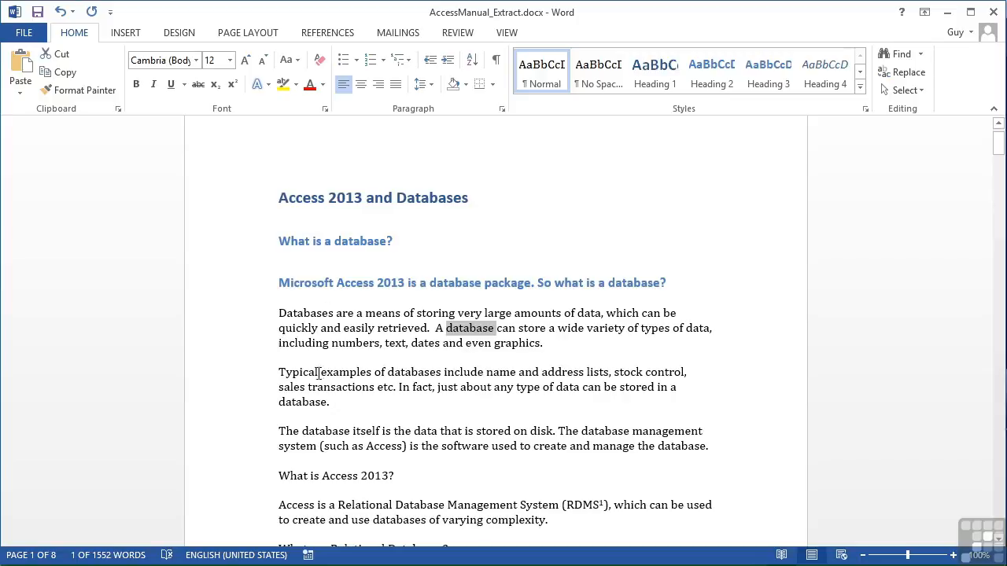
- Select the 'Typical examples of databases' paragraph, briefly toggling bold and italic on and off, and underline it
double_click(250, 384)
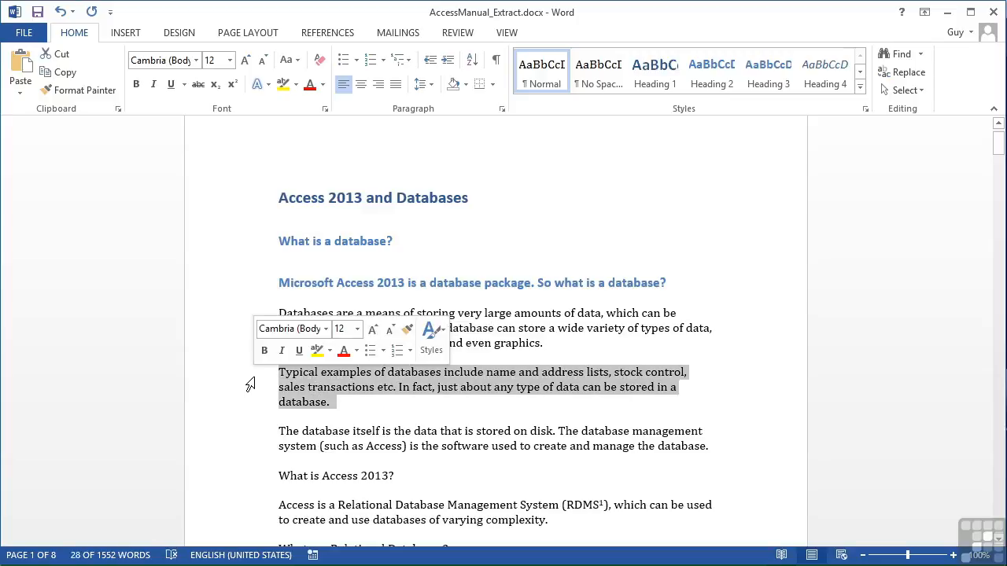
key(ctrl+b)
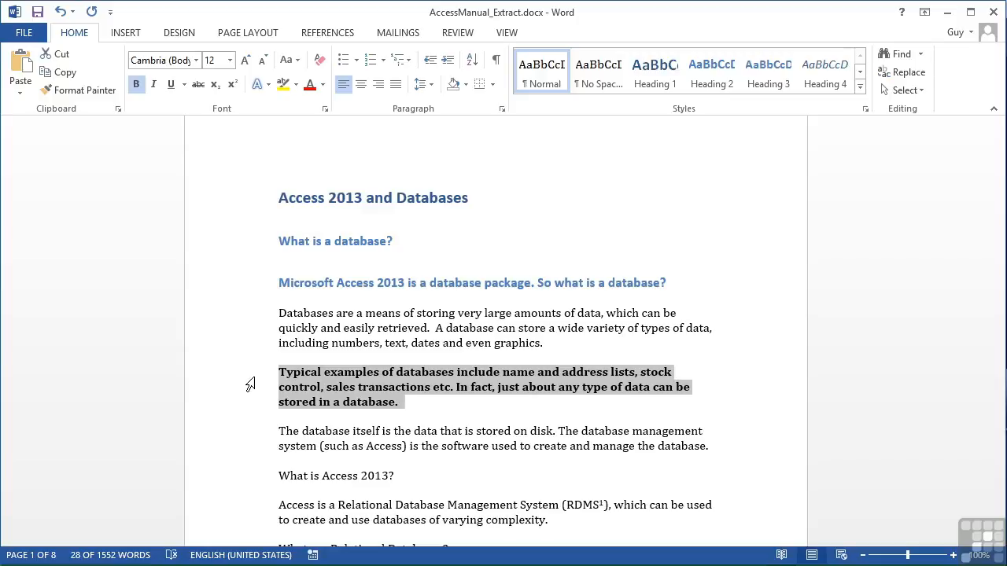
key(ctrl+b)
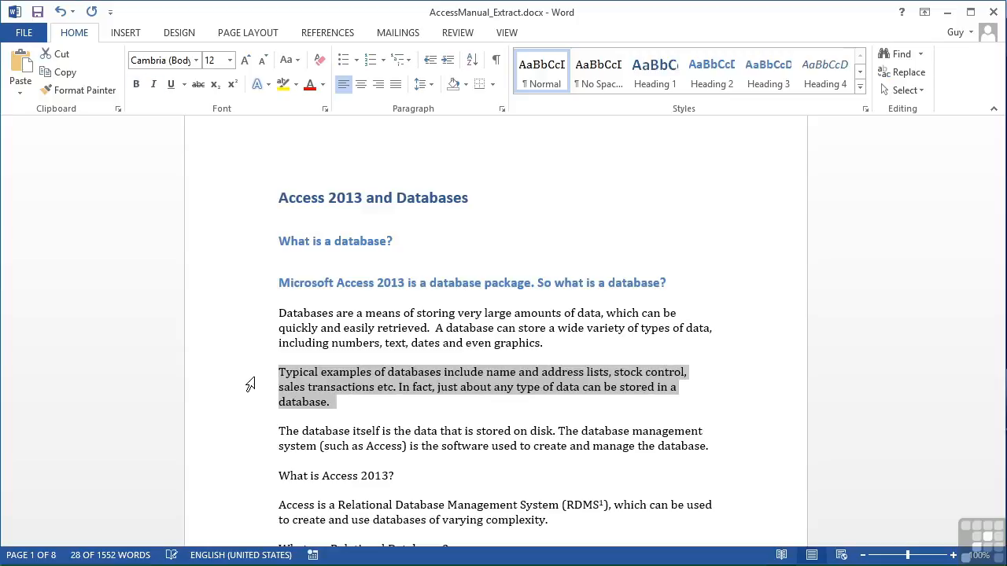
key(ctrl+i)
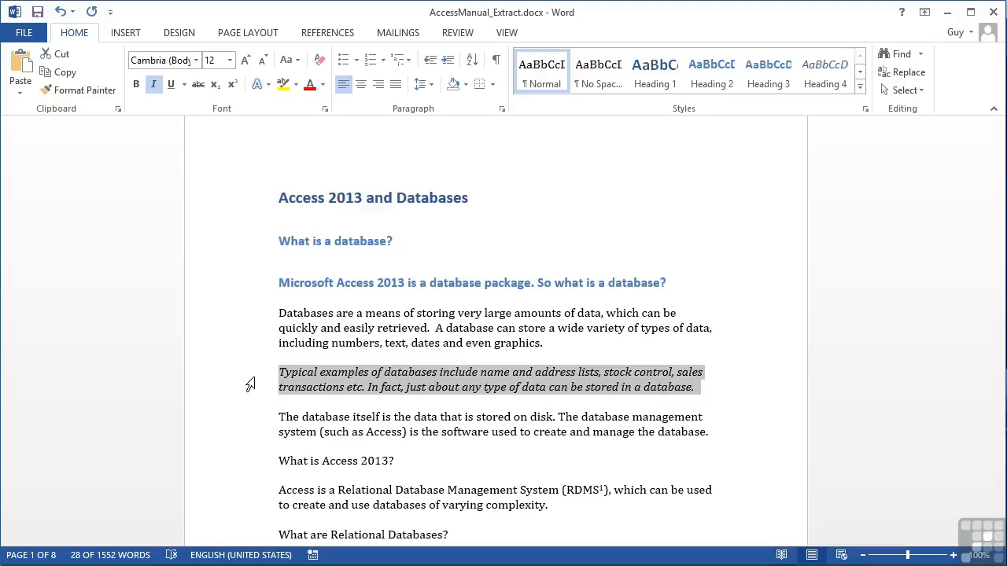
key(ctrl+i)
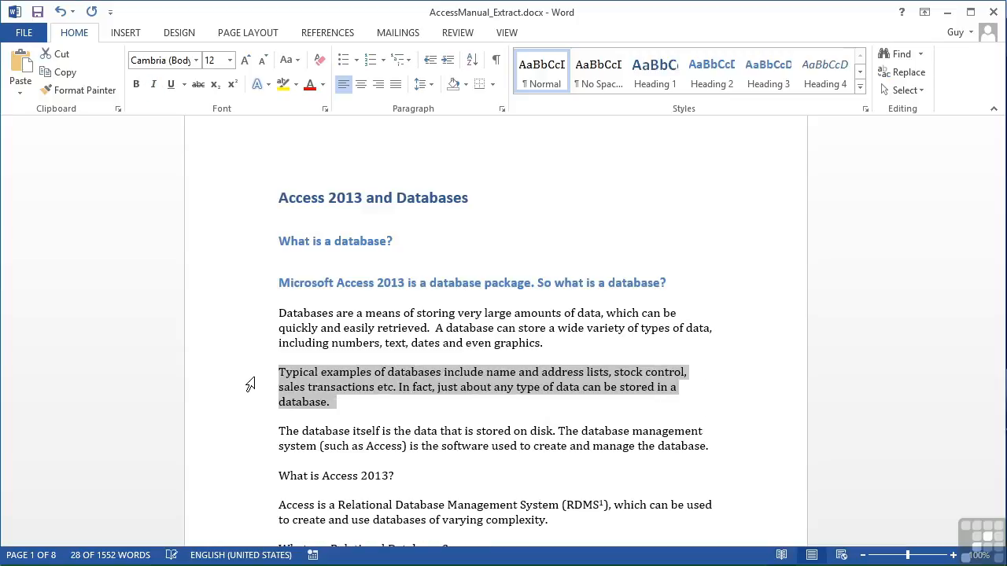
key(ctrl+u)
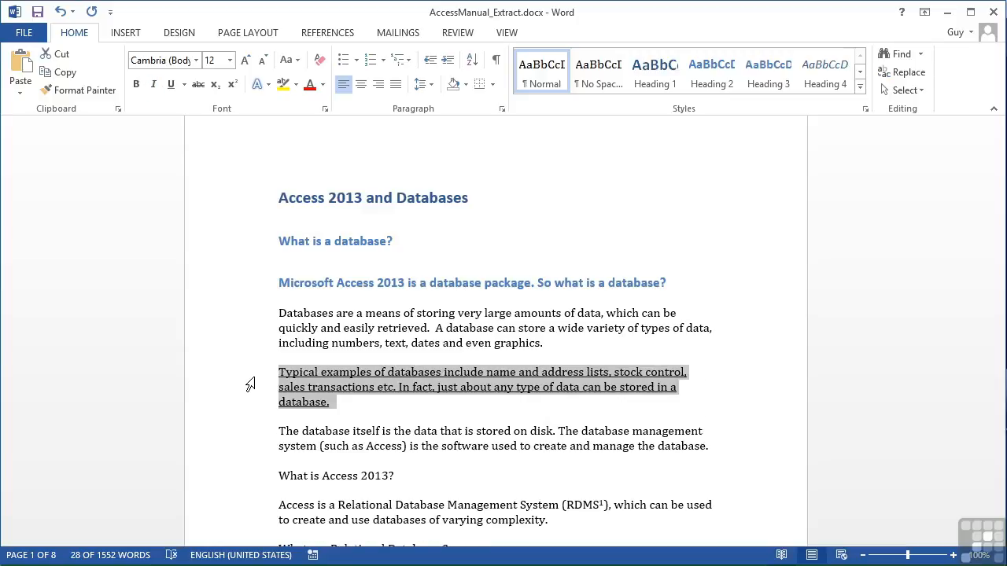